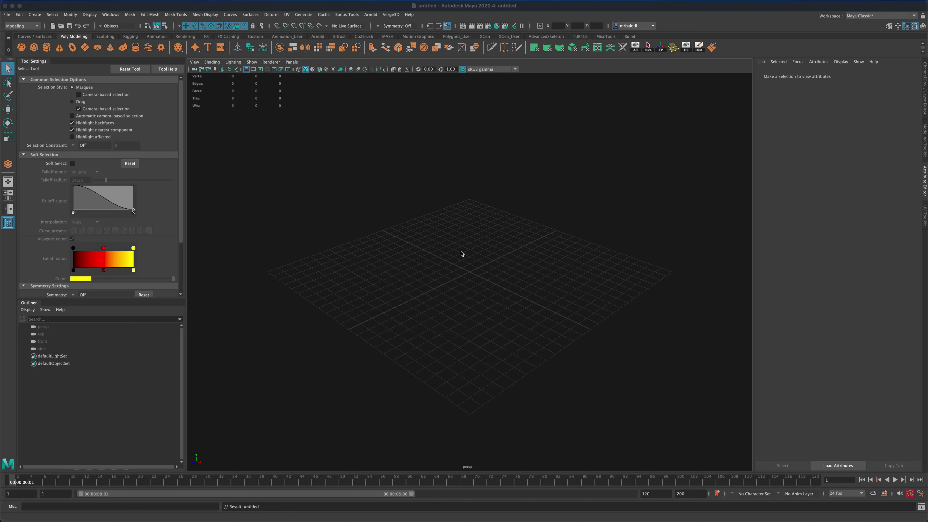
Create a polygon cube by drawing its base and height near the centre of the grid.
left_click_drag(466, 259, 480, 246, "alt")
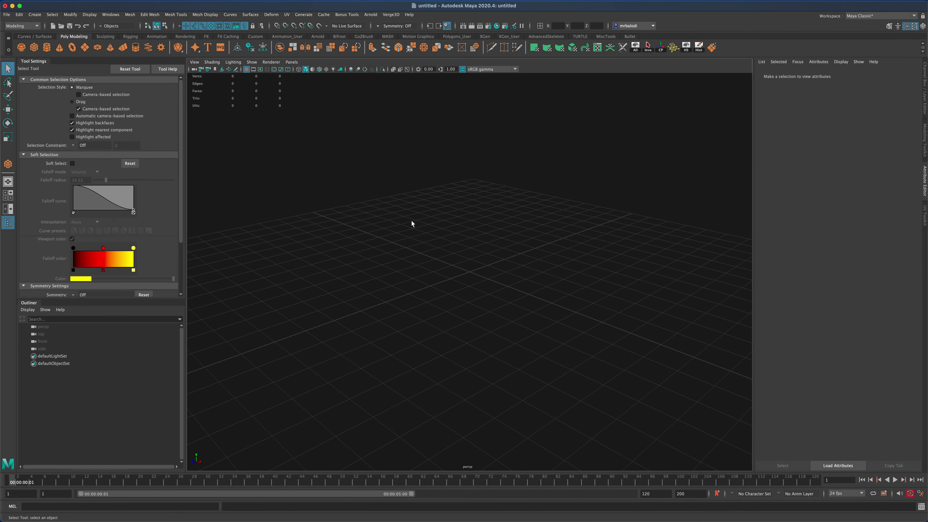
left_click_drag(411, 220, 396, 212, "alt")
left_click(36, 49)
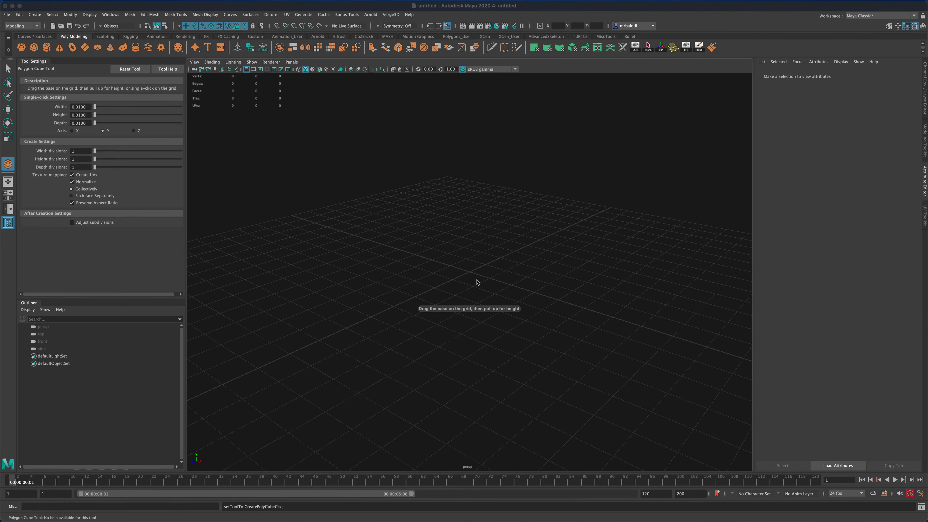
left_click_drag(497, 293, 522, 342)
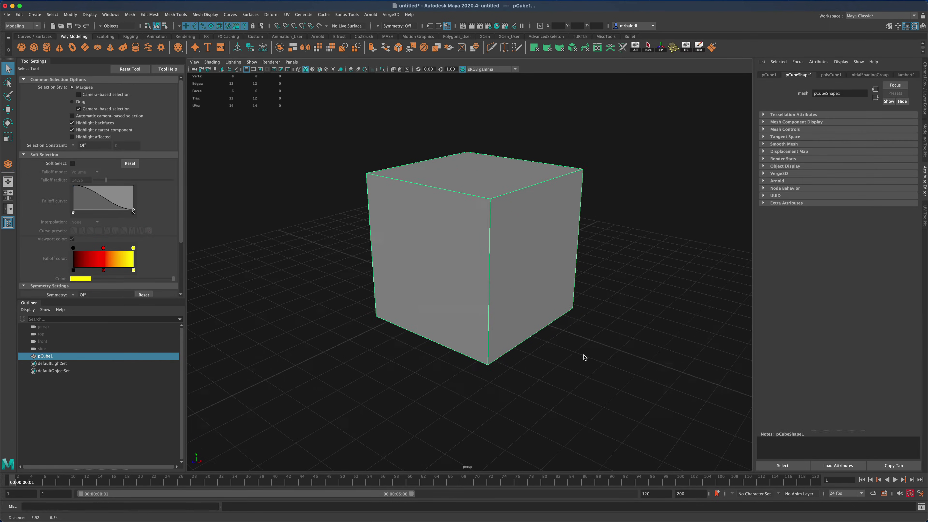
middle_click_drag(584, 357, 557, 374, "alt")
left_click_drag(318, 255, 335, 263, "alt")
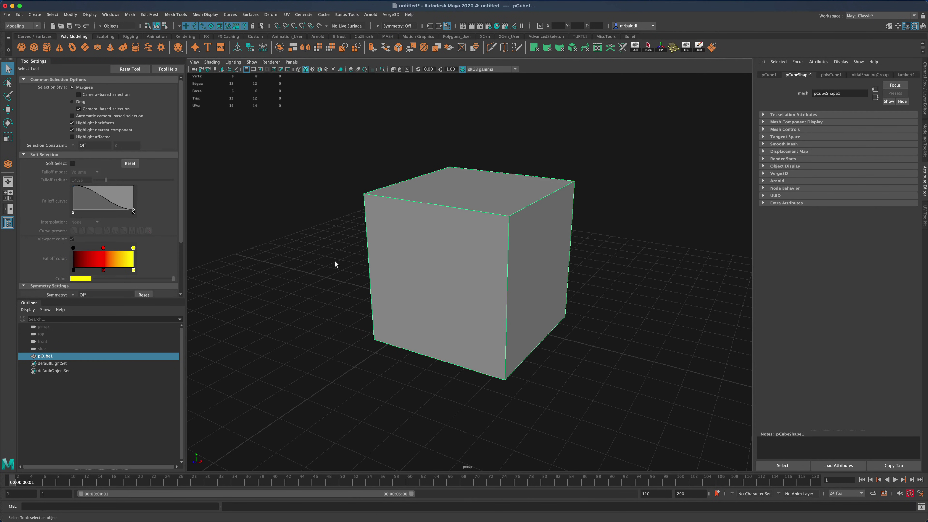
Set the end time of the animation to frame 5.
left_click(680, 493)
type("5")
key("Return")
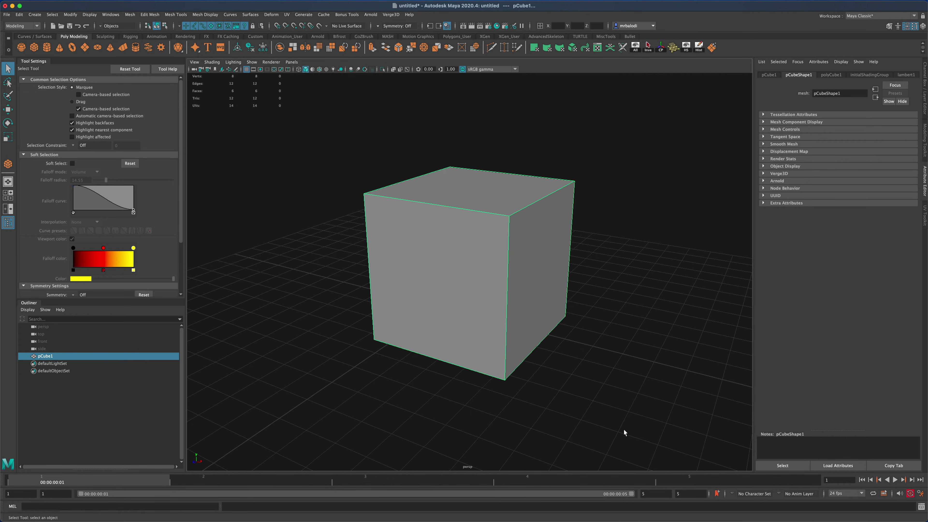
mouse_move(136, 482)
left_mouse_down()
mouse_move(739, 476)
mouse_move(135, 474)
left_mouse_up()
Change the cube's lambert1 material colour to bright orange and set a colour key at frame 1.
right_click(418, 239)
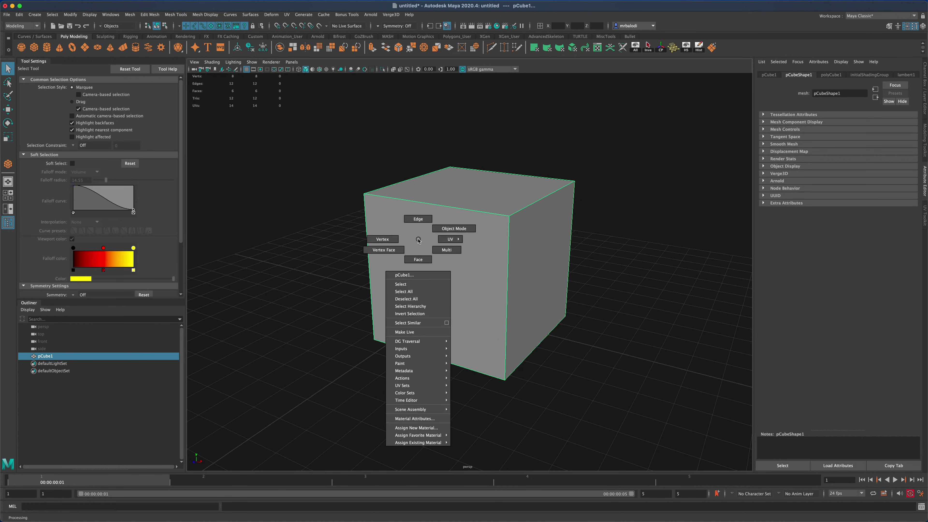
left_click(420, 419)
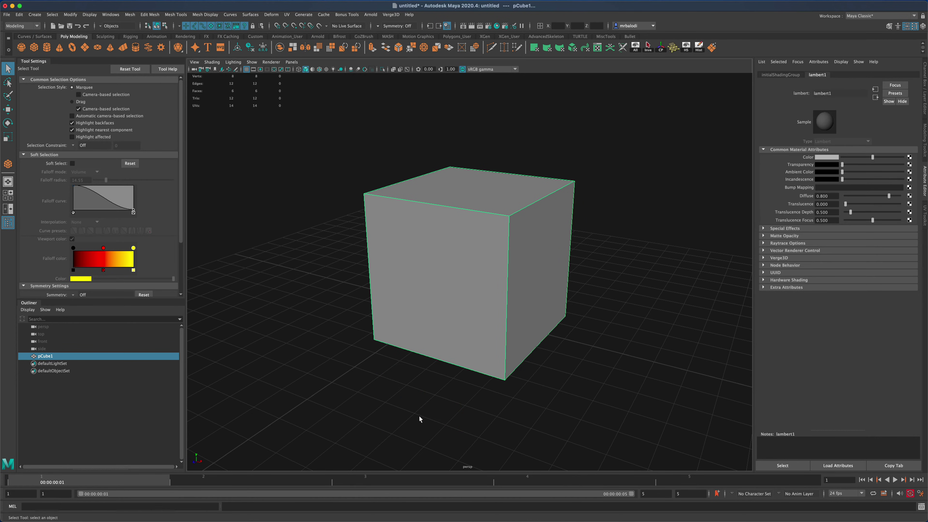
left_click_drag(872, 158, 925, 161)
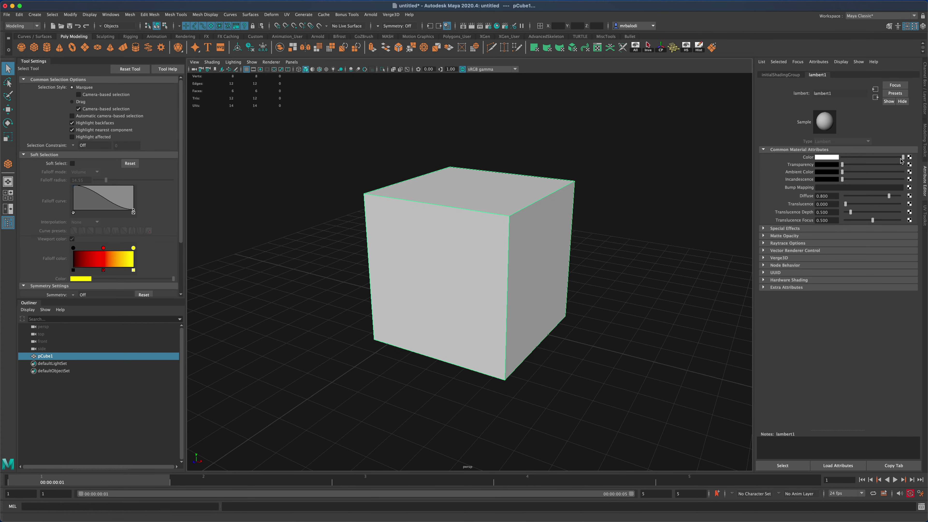
mouse_move(903, 158)
left_mouse_down()
mouse_move(842, 158)
mouse_move(909, 163)
left_mouse_up()
left_click(821, 158)
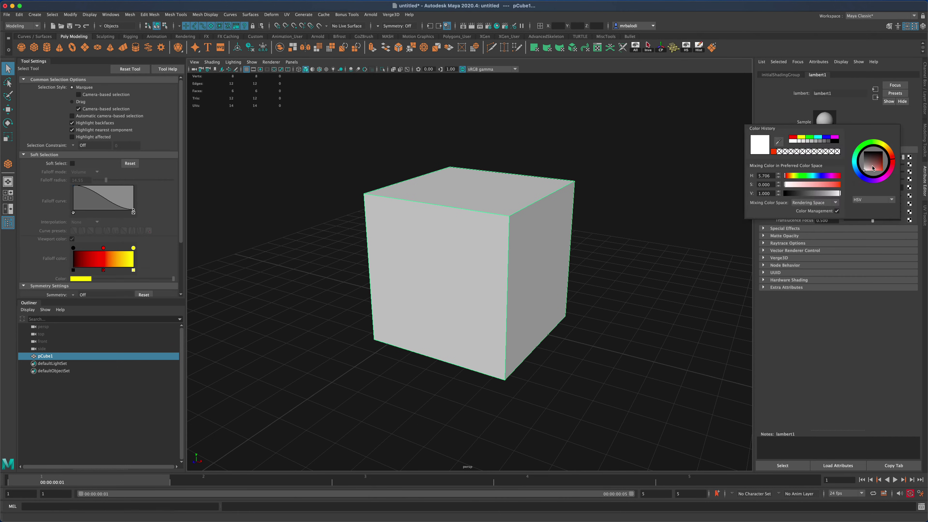
left_click_drag(889, 156, 890, 153)
left_click(882, 172)
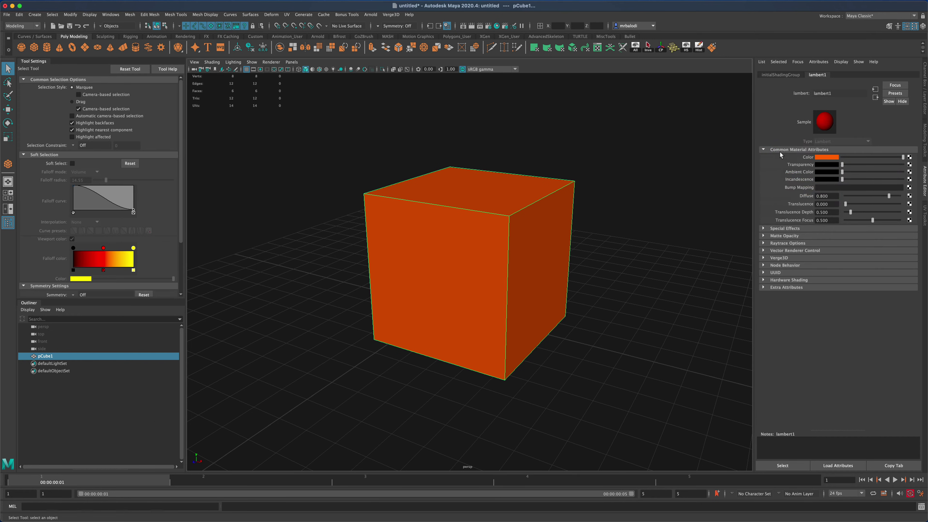
right_click(808, 160)
left_click(817, 168)
Change the material colour to bright blue at frame 2 and set a colour key there.
left_click(230, 481)
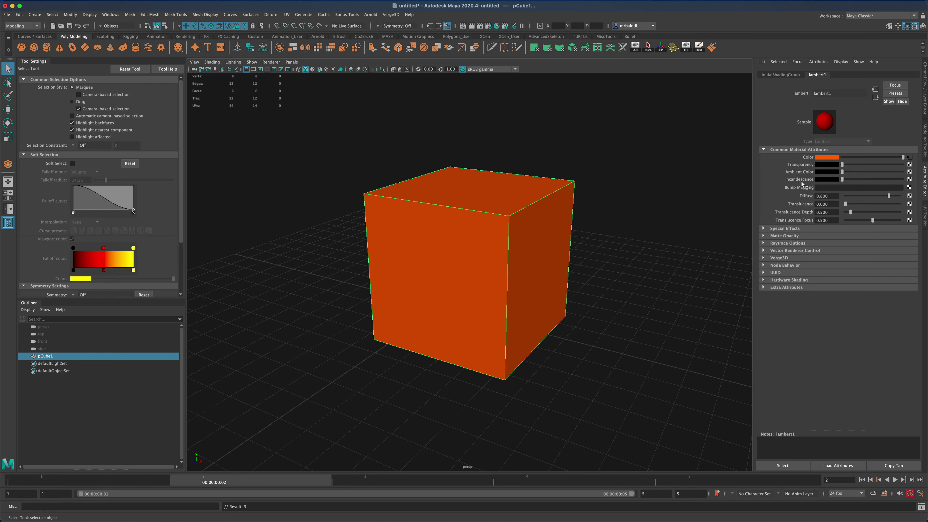
left_click(824, 158)
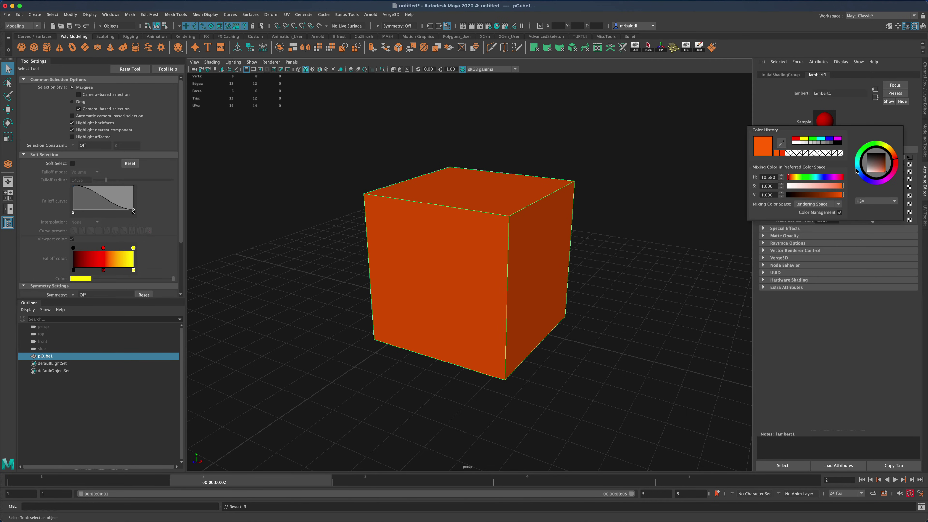
left_click_drag(863, 176, 857, 173)
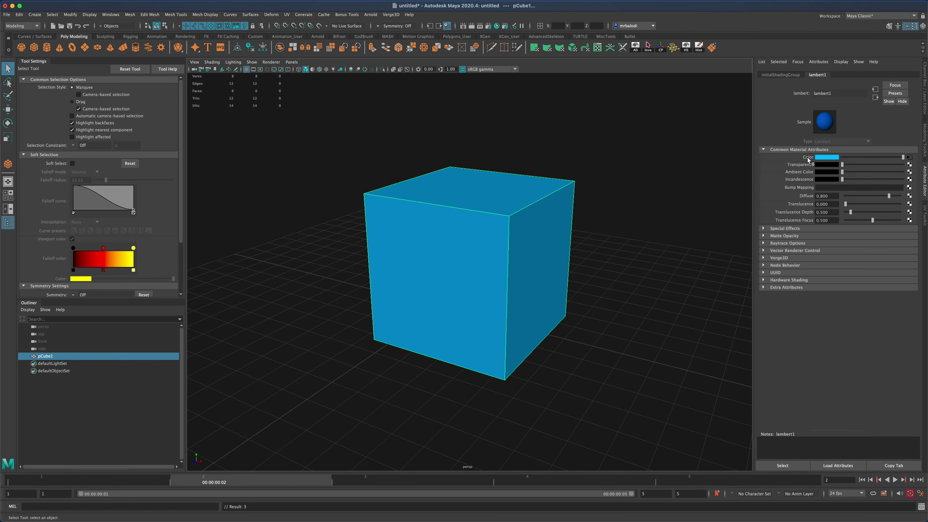
right_click(807, 158)
left_click(816, 163)
Play back the animation to check the colour change between frames 1 and 2.
key("alt+v")
key("alt+v")
key("alt+v")
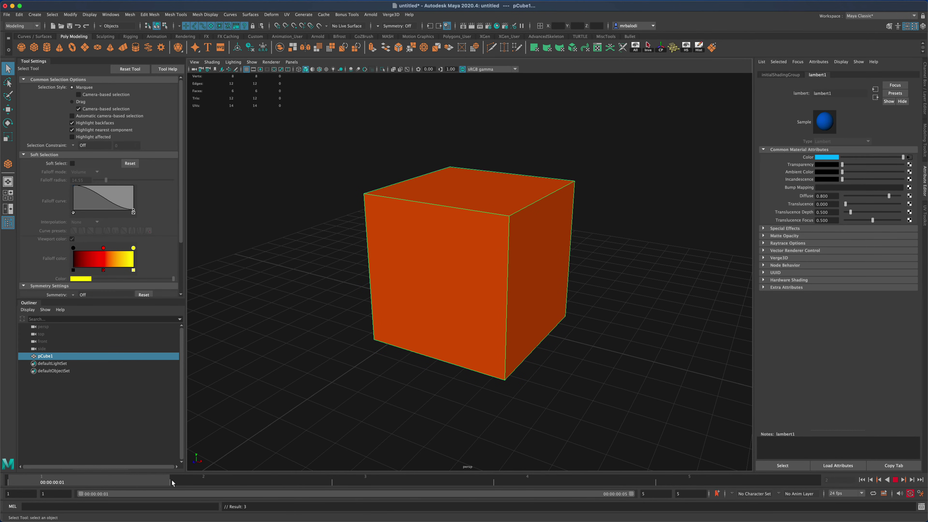
key("alt+v")
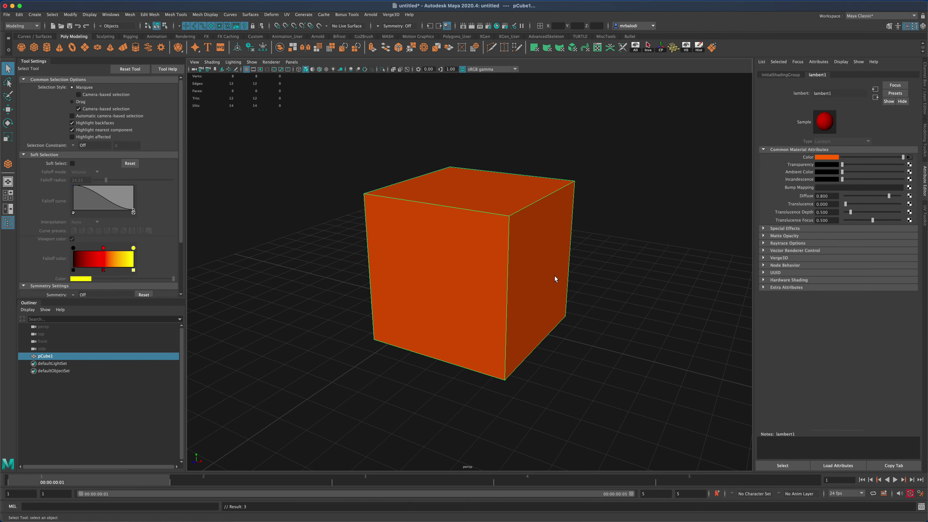
Select the lambert1 material node, set a colour key at frame 5 and change that colour to bright green.
left_click(769, 467)
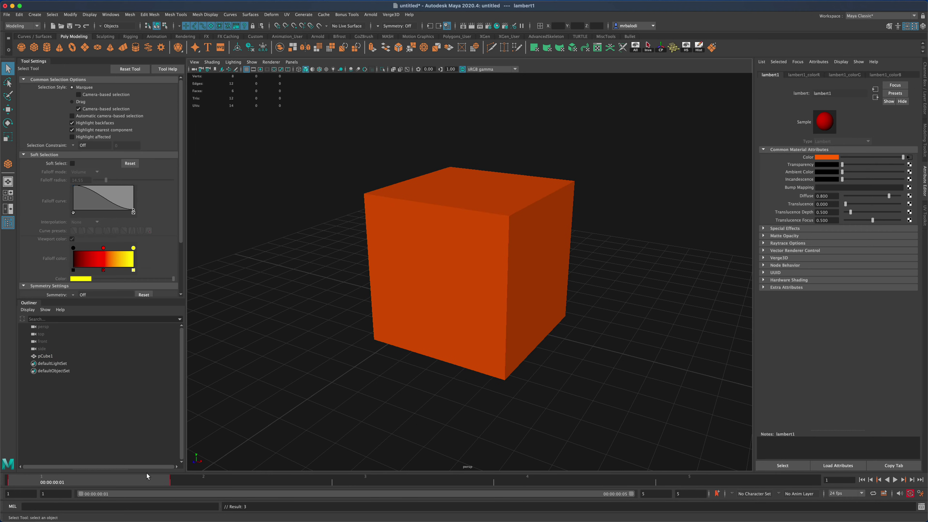
left_click_drag(193, 483, 249, 489)
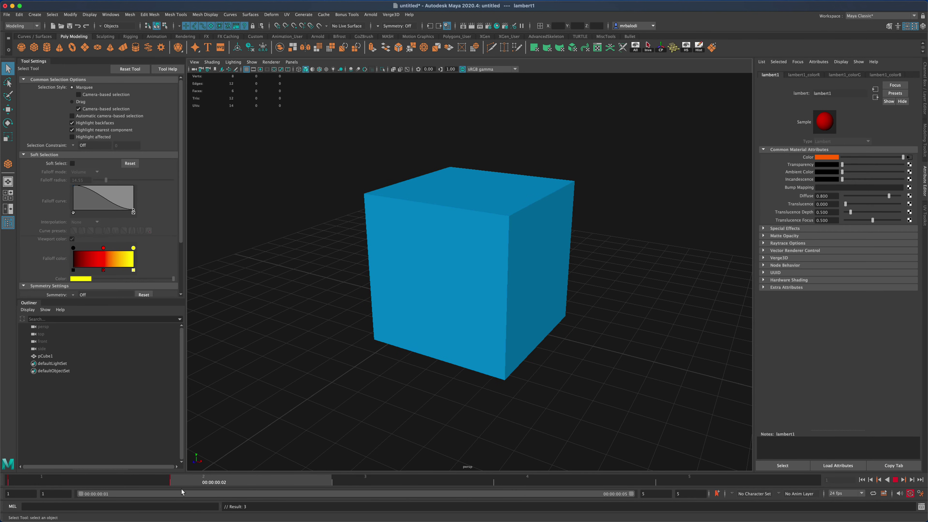
left_click_drag(182, 492, 344, 483)
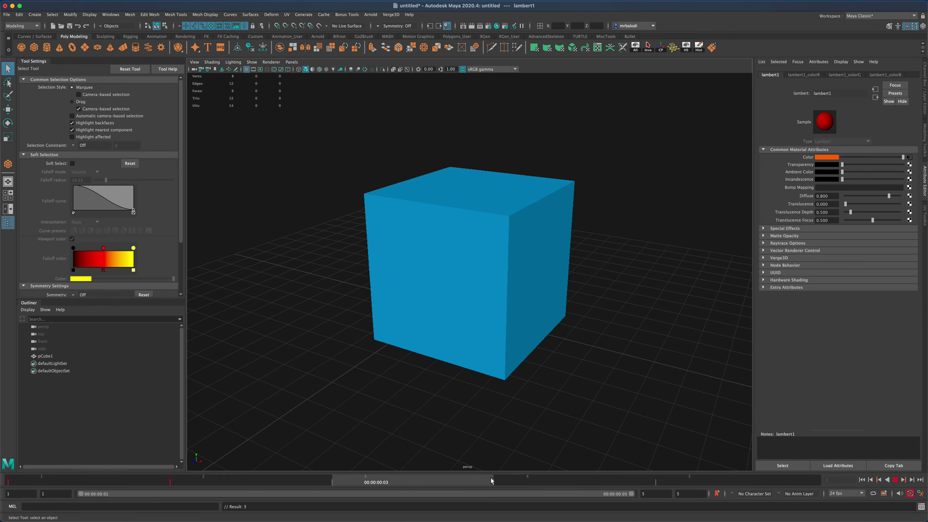
left_click_drag(491, 481, 690, 481)
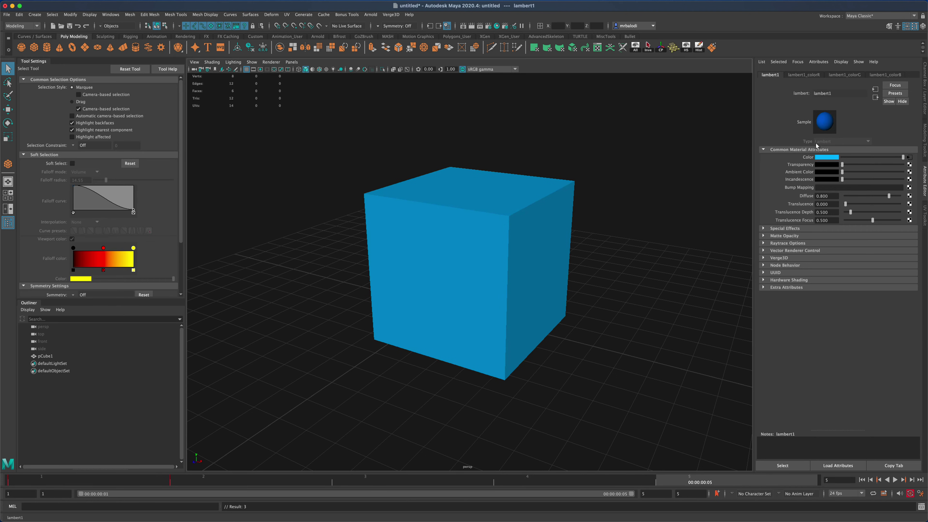
right_click(808, 159)
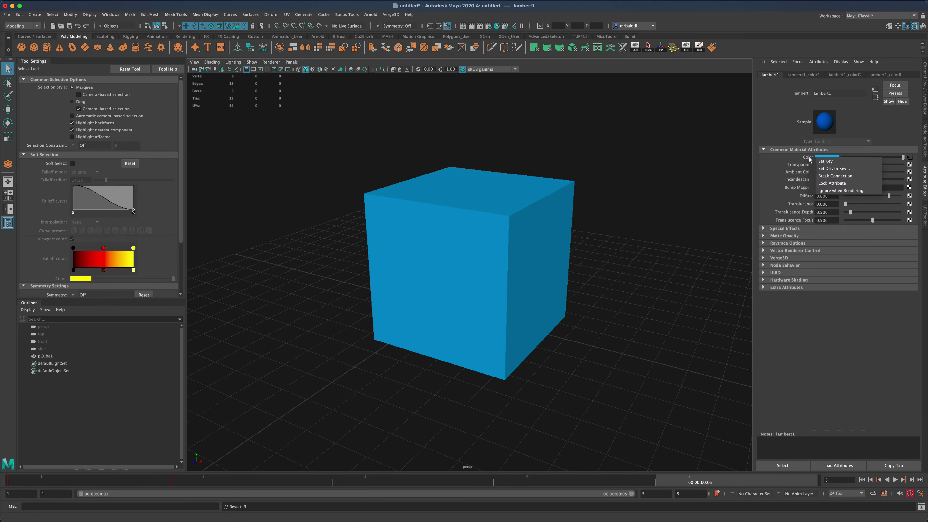
left_click(817, 162)
left_click(820, 159)
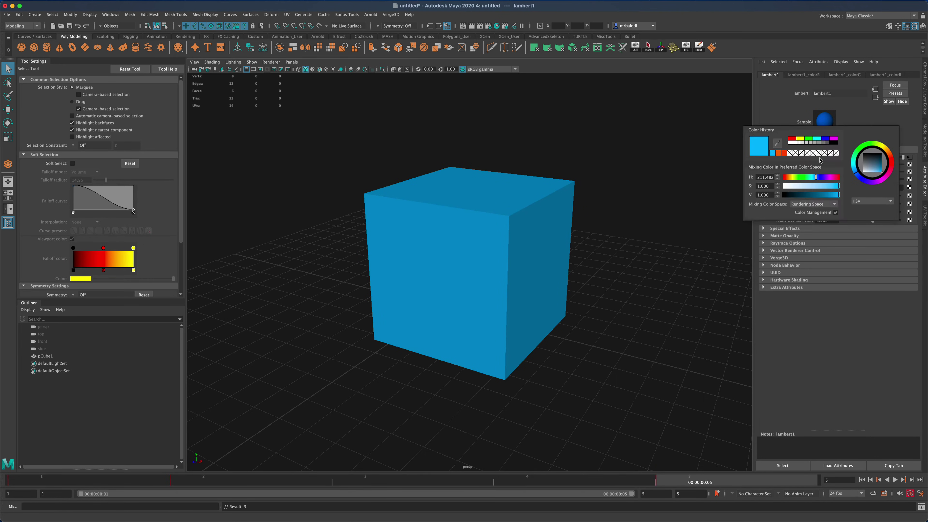
left_click(865, 148)
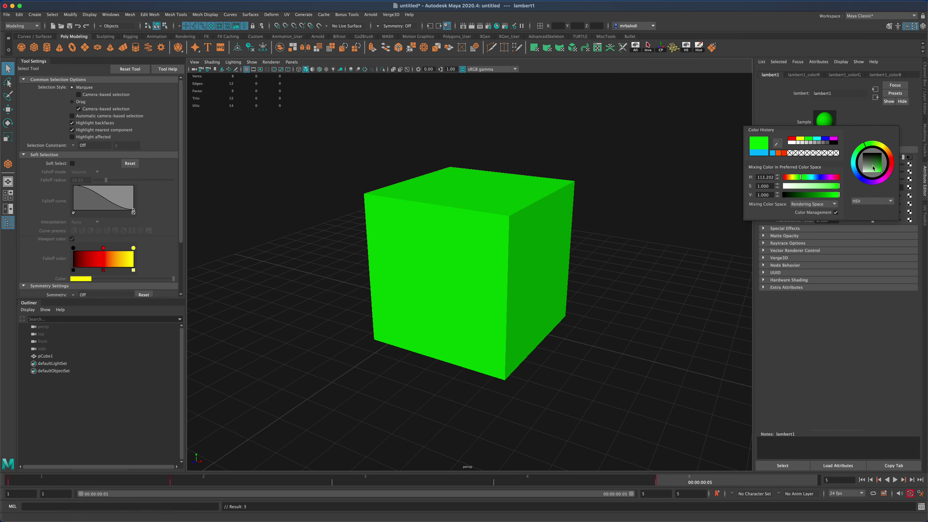
left_click(486, 455)
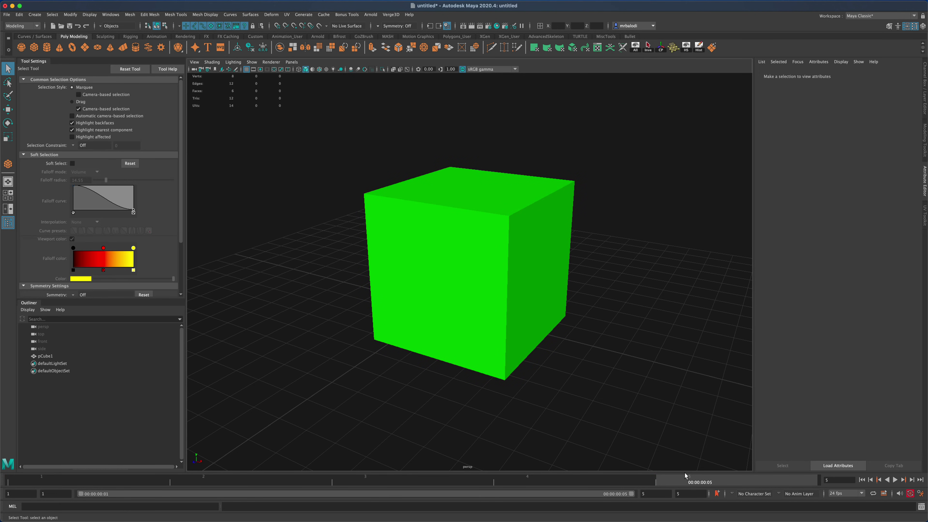
Scrub the timeline between frames 5 and 1 to review how the cube's colour changes.
left_click_drag(687, 477, 379, 482)
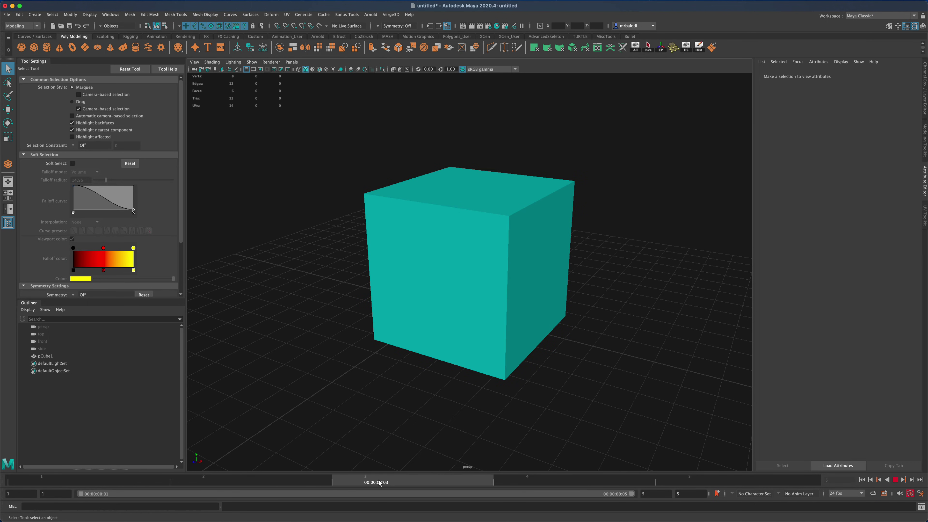
left_click_drag(479, 483, 530, 482)
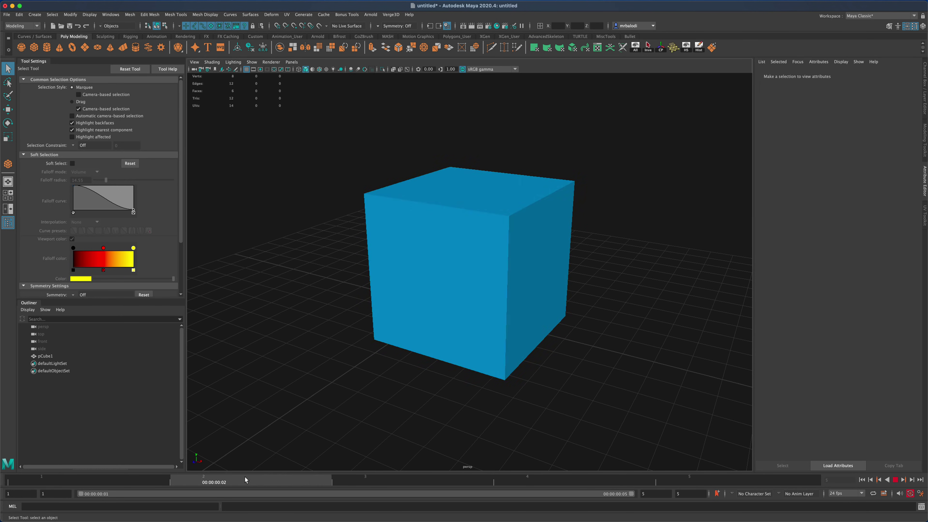
left_click_drag(122, 472, 184, 474)
Select the cube, open its material attributes and select the lambert1 node to display its keys.
scroll(576, 416, "down", 2)
left_click_drag(576, 416, 594, 389, "alt")
scroll(591, 403, "up", 3)
left_click(507, 304)
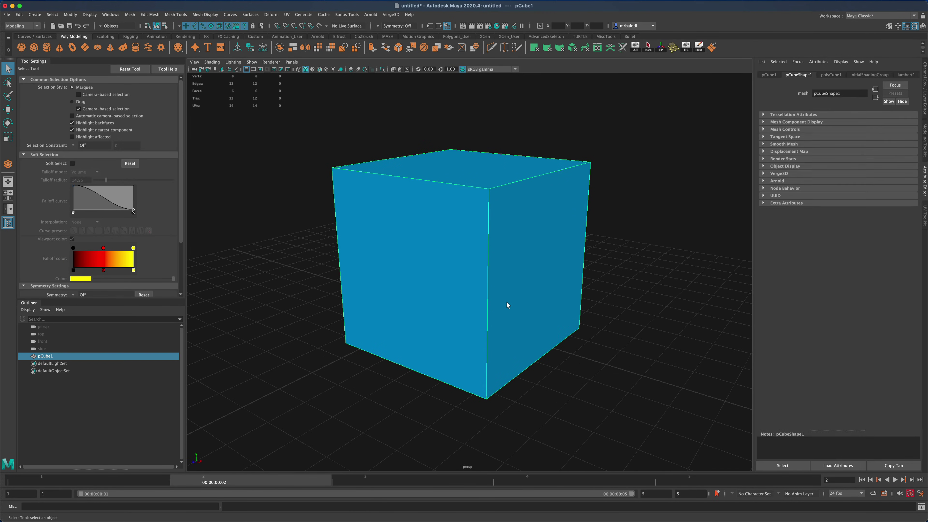
right_click_drag(527, 269, 528, 450)
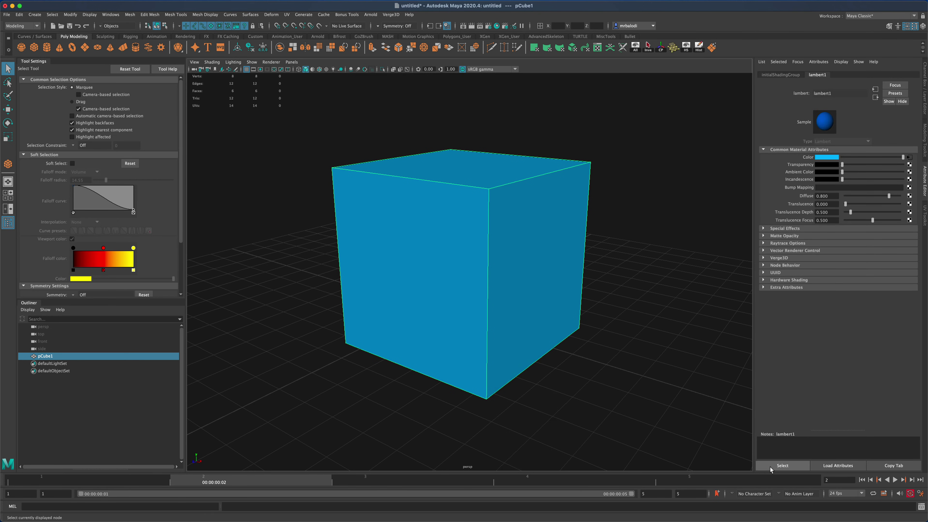
left_click(781, 465)
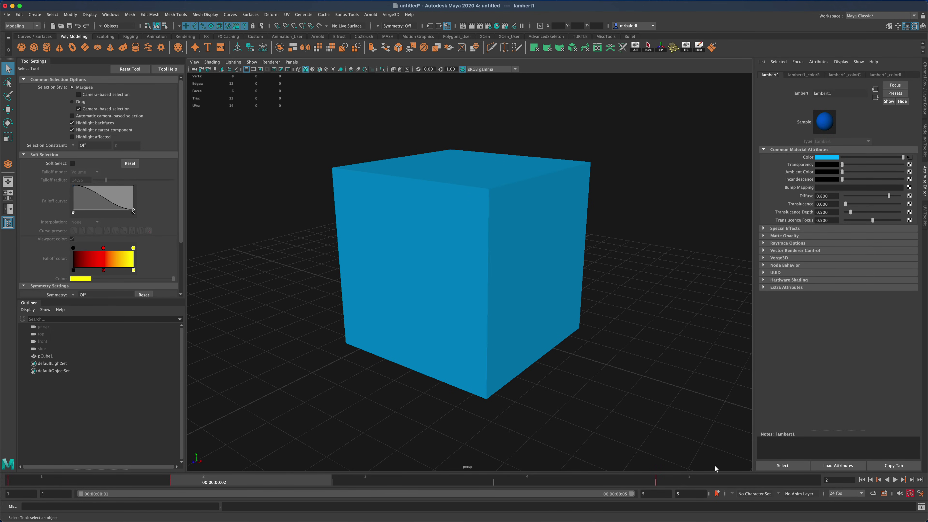
Set the animation end time to 25 and extend the visible playback range to frame 25.
double_click(684, 494)
type("25")
key("Return")
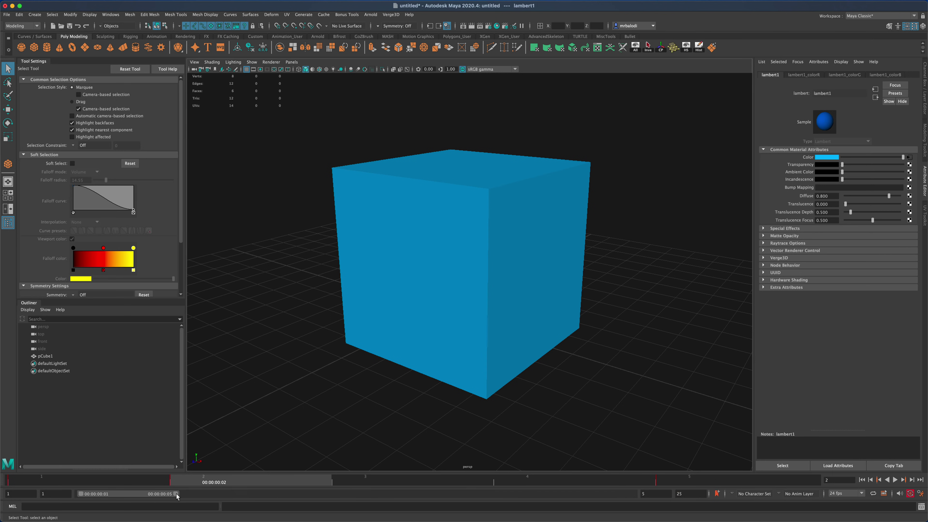
left_click_drag(175, 494, 631, 494)
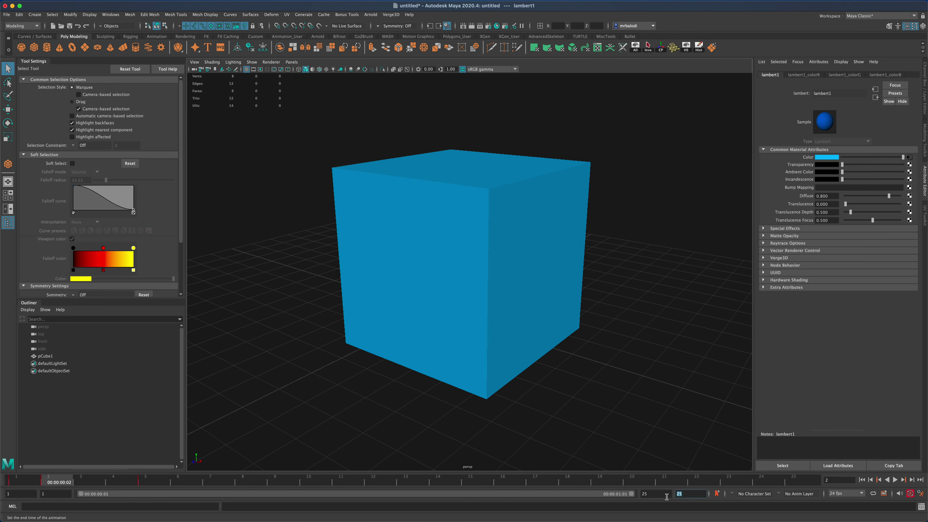
Move the green colour key from frame 5 to frame 25 on the timeline.
left_click(147, 484)
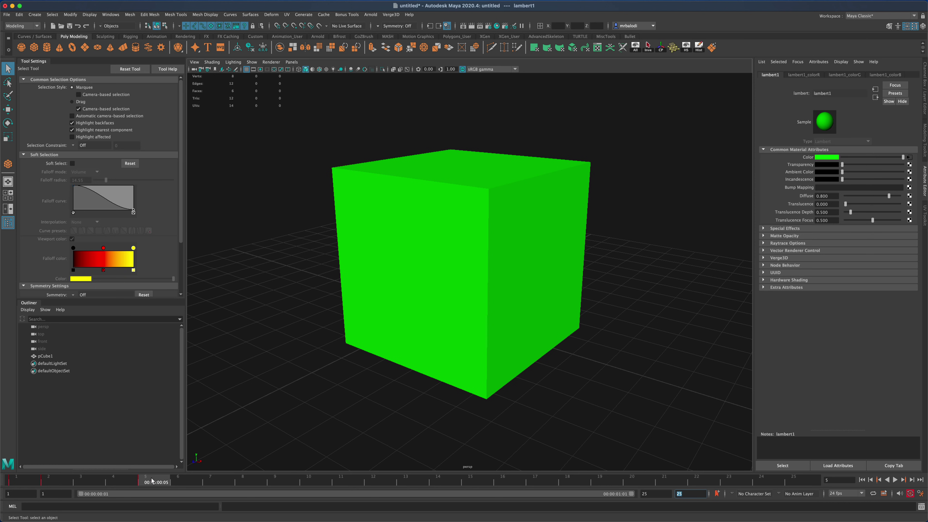
left_click(153, 481, "shift")
left_click_drag(153, 483, 801, 482)
Scrub and play the animation between frames 2 and 25 to check the blue-to-green transition.
left_click(54, 482)
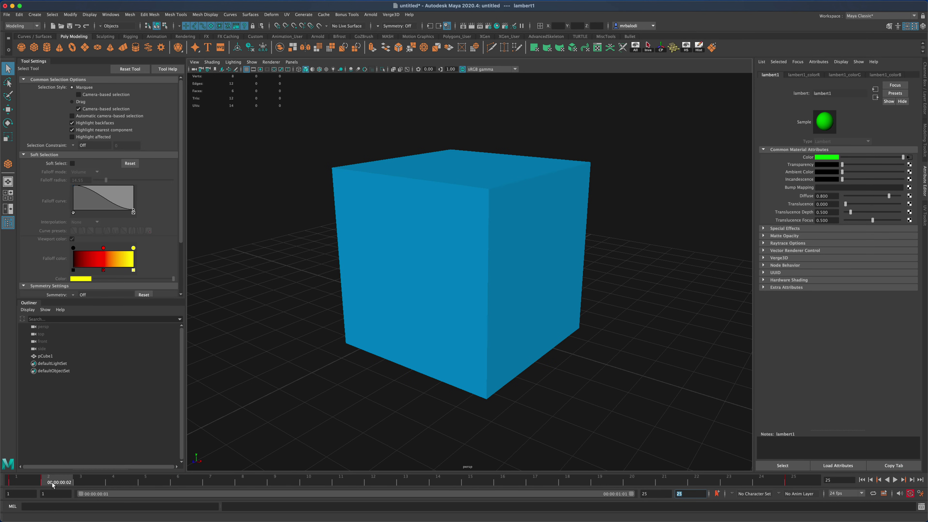
left_click(793, 481)
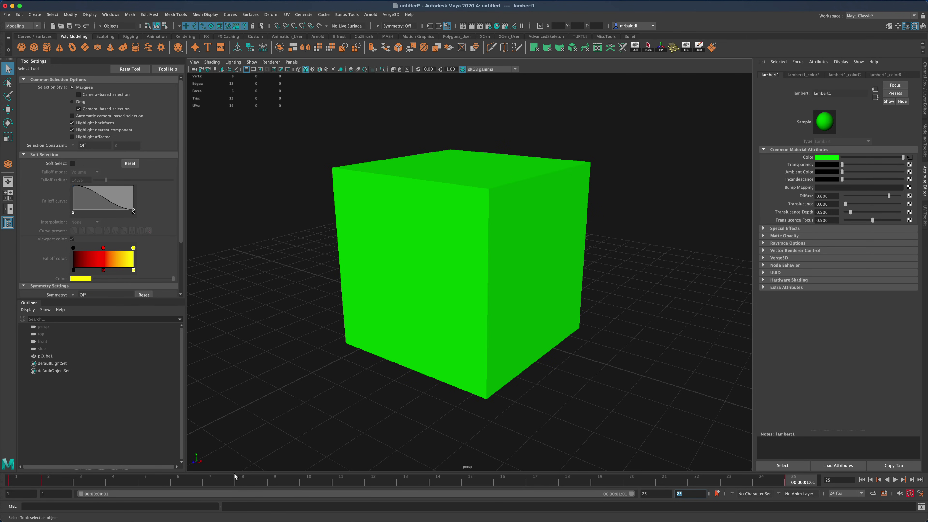
left_click_drag(53, 485, 768, 477)
left_click(895, 480)
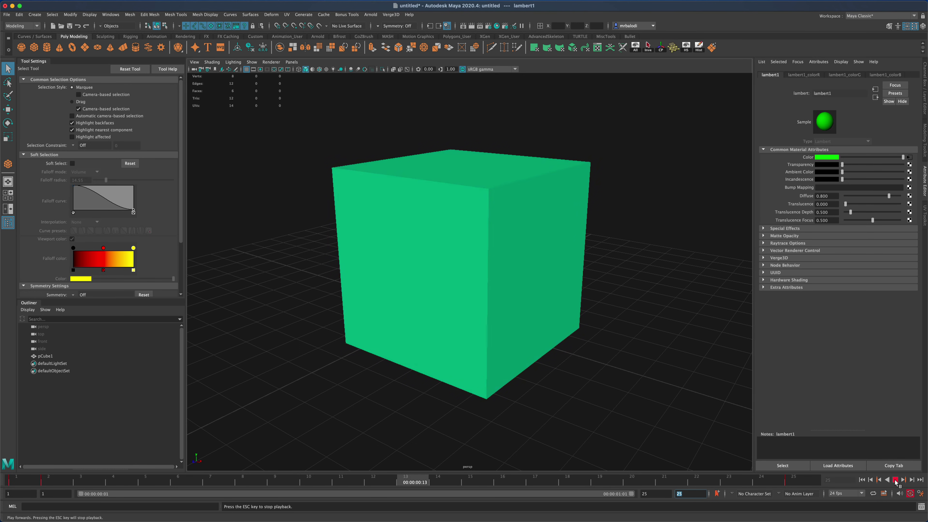
left_click(895, 481)
Move the blue colour key from frame 2 to frame 12 on the timeline.
left_click(53, 483)
left_click(57, 485, "shift")
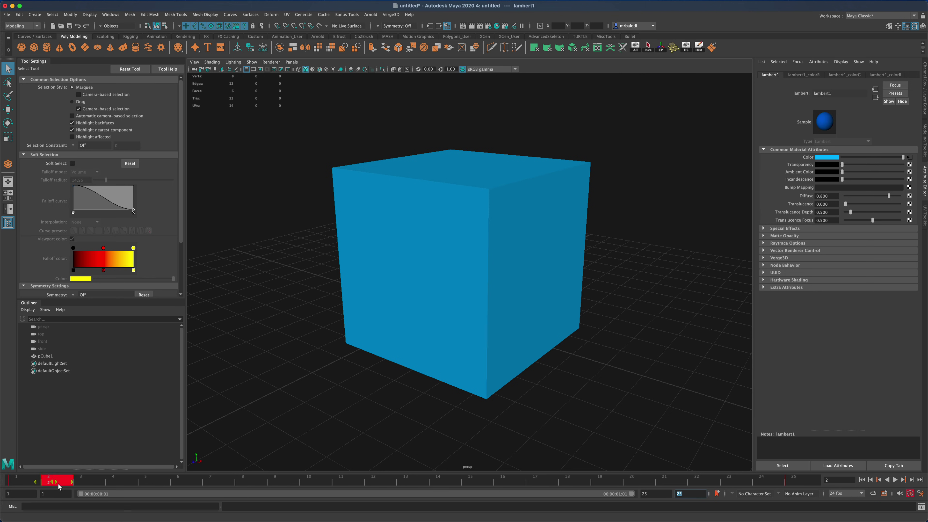
left_click_drag(55, 483, 384, 483)
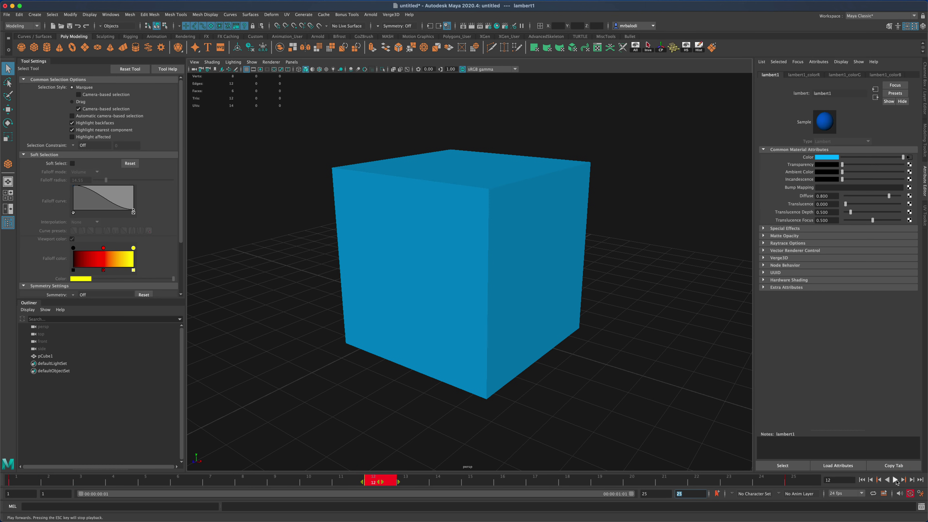
Play the retimed colour animation, stop it and inspect the cube from several angles.
left_click(895, 480)
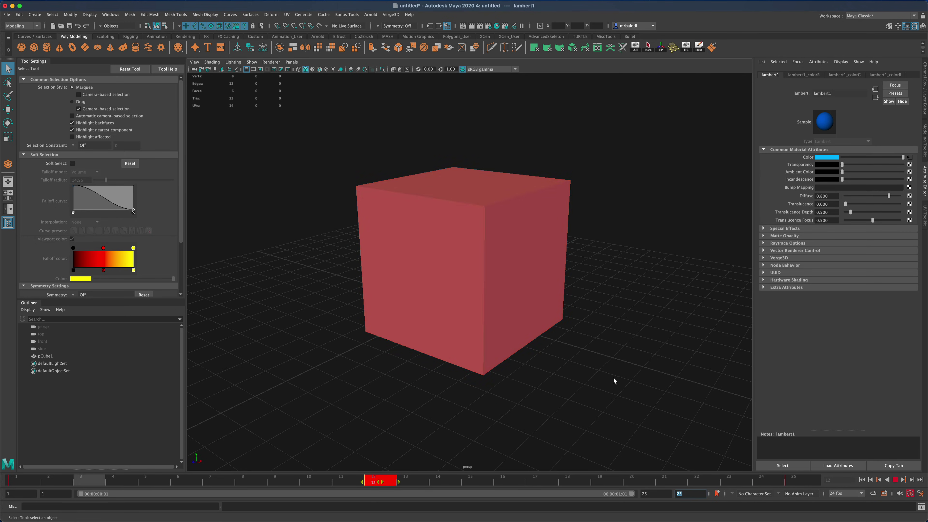
left_click_drag(613, 380, 445, 255, "alt")
left_click(895, 479)
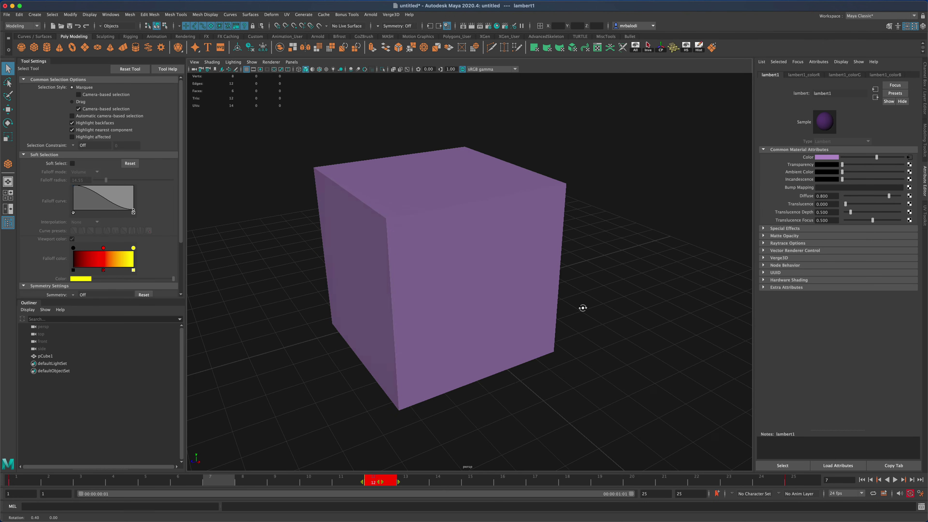
left_click_drag(583, 309, 547, 311, "alt")
left_click_drag(465, 241, 650, 261, "alt")
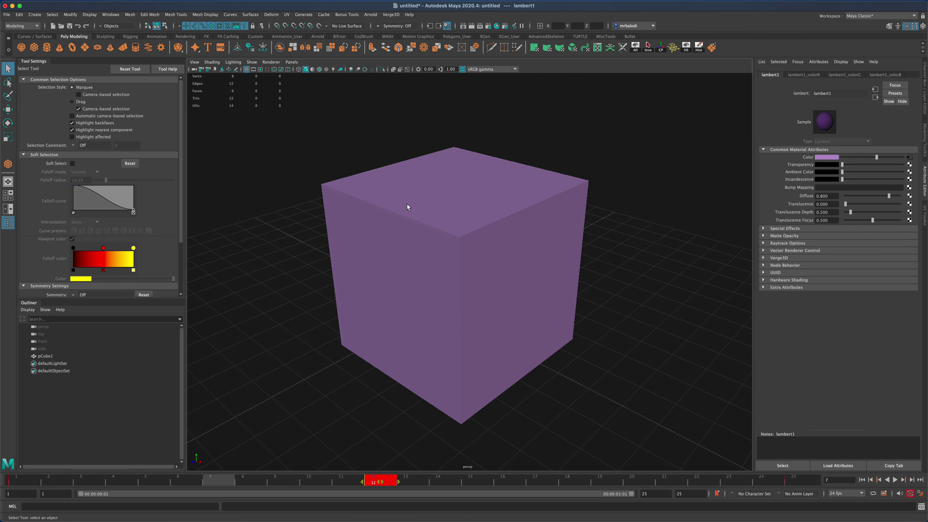
left_click_drag(316, 245, 313, 239, "alt")
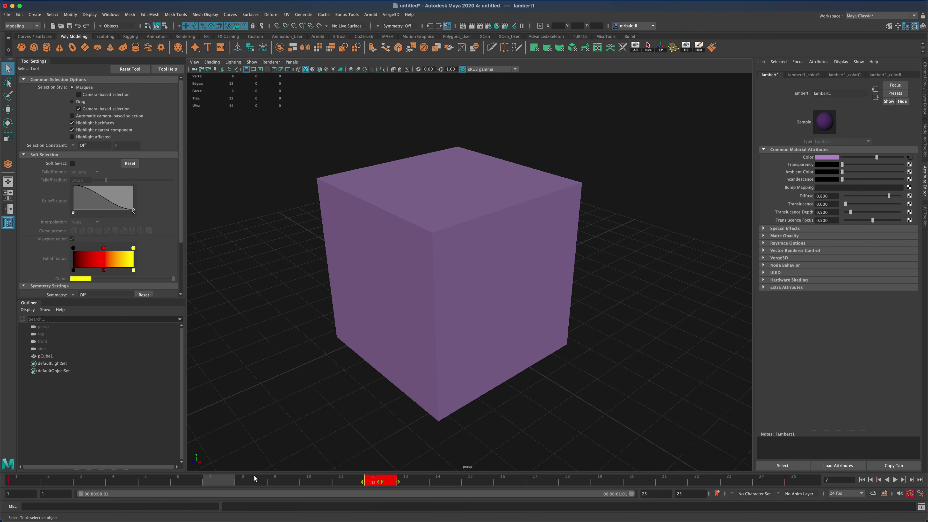
Replay the animation from frame 8 and scrub back to frame 1 to review the colour changes.
left_click_drag(255, 479, 260, 479)
key("alt+v")
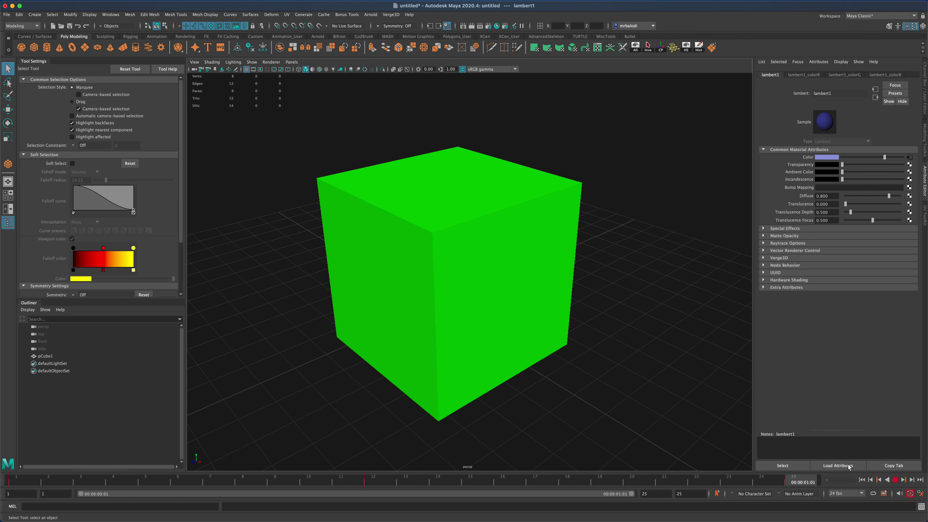
left_click_drag(494, 483, 35, 486)
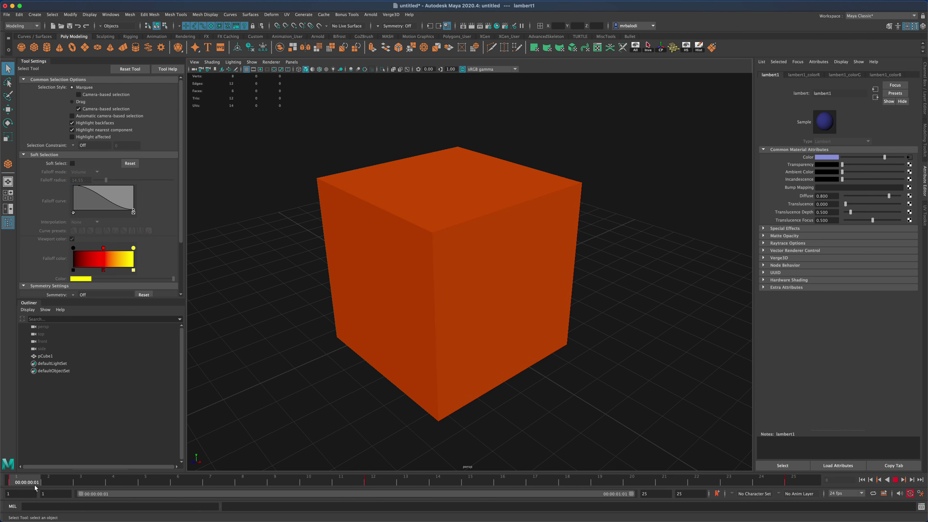
scroll(317, 382, "down", 3)
left_click_drag(316, 382, 356, 357, "alt")
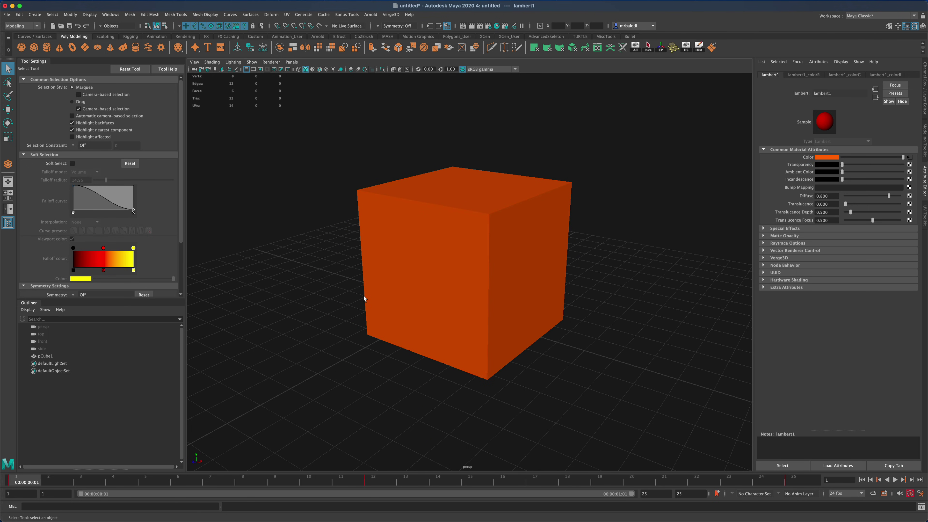
left_click_drag(464, 329, 360, 353, "alt")
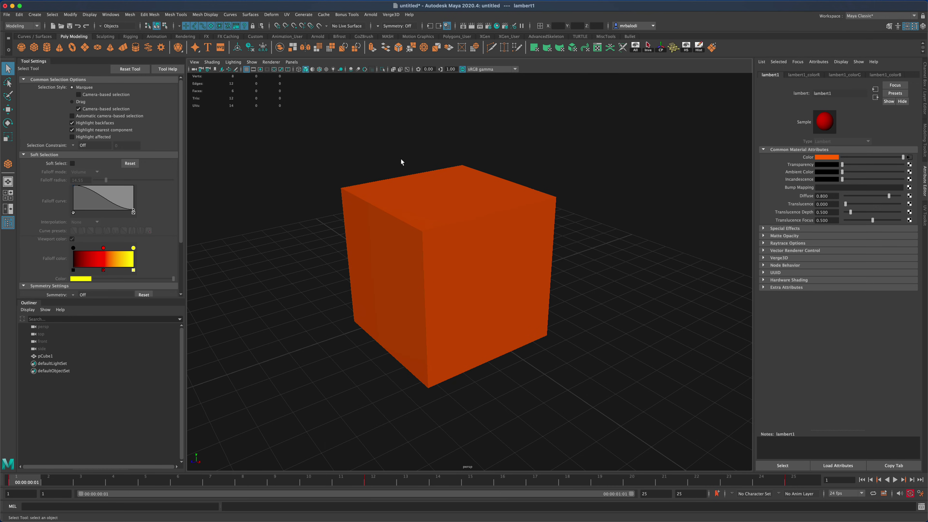
middle_click_drag(384, 165, 391, 165, "alt")
scroll(358, 134, "up", 2)
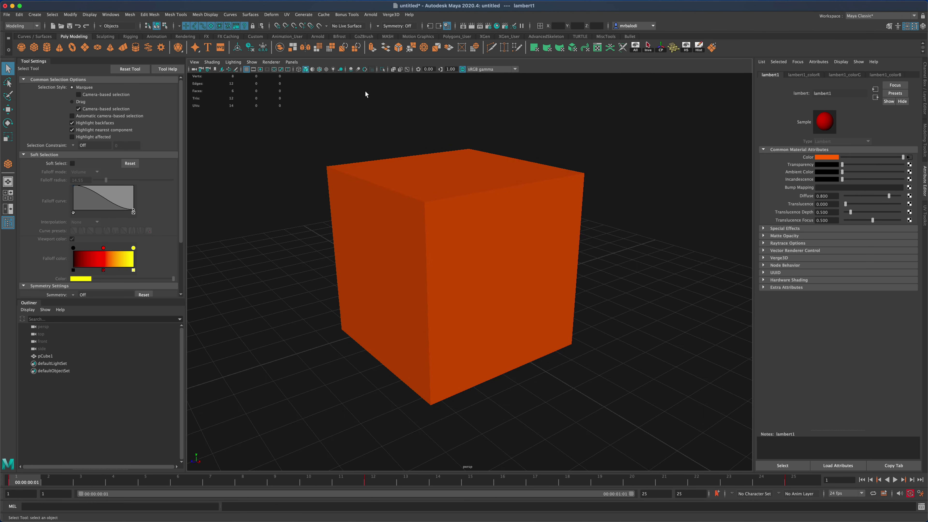